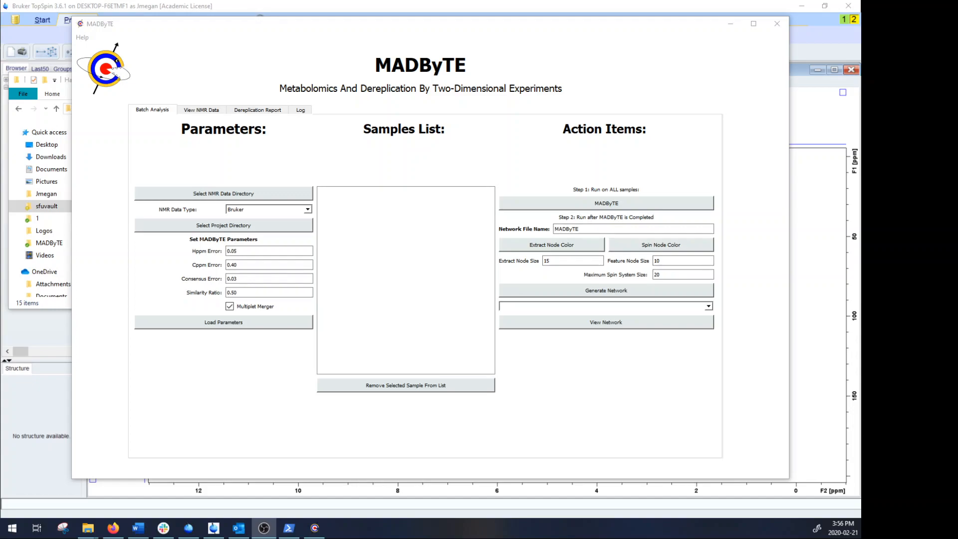
Switch to File Explorer, locate peak.txt under HND_Erythromycin > 15 > pdata > 1, and return to the MADByTE folder
{"action": "left_click", "coordinate": [67, 81]}
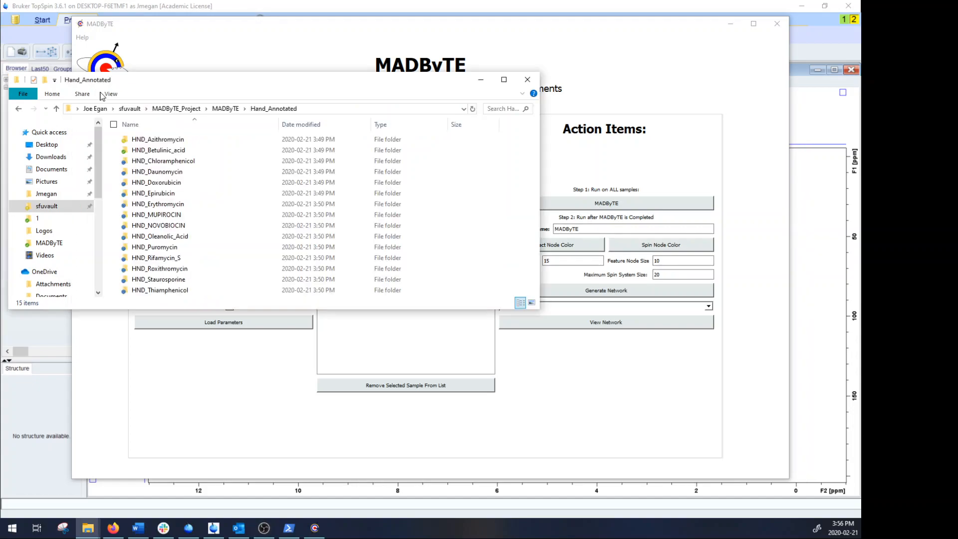
{"action": "double_click", "coordinate": [194, 205]}
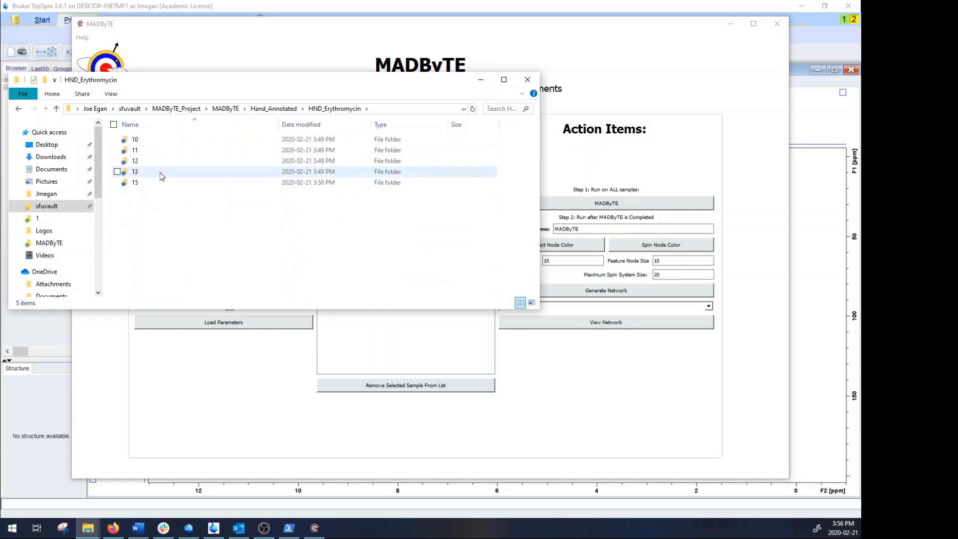
{"action": "double_click", "coordinate": [166, 181]}
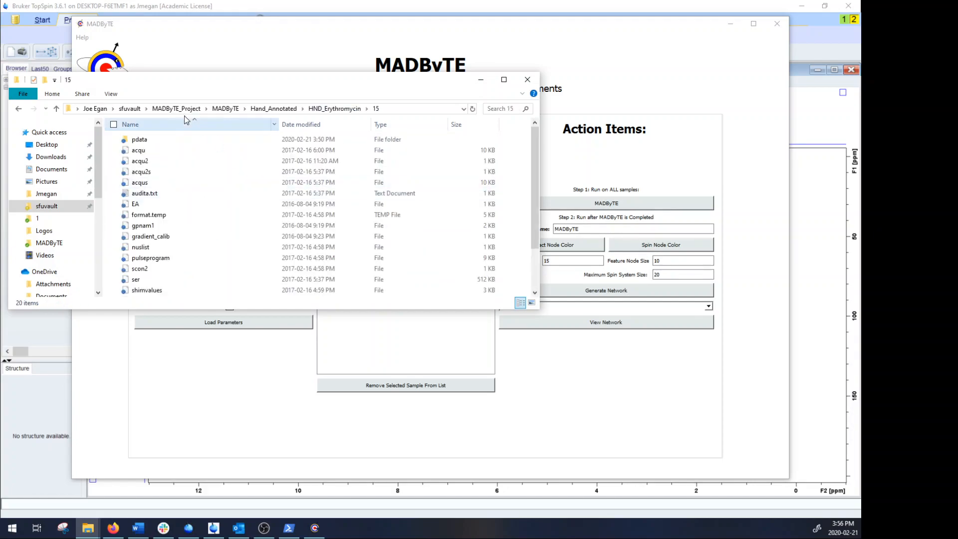
{"action": "double_click", "coordinate": [170, 139]}
{"action": "double_click", "coordinate": [178, 142]}
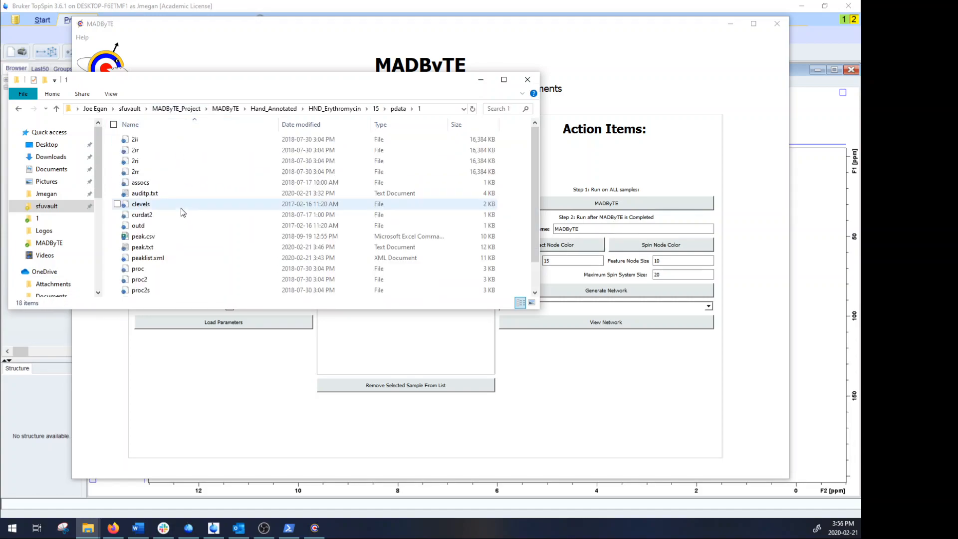
{"action": "left_click", "coordinate": [177, 248]}
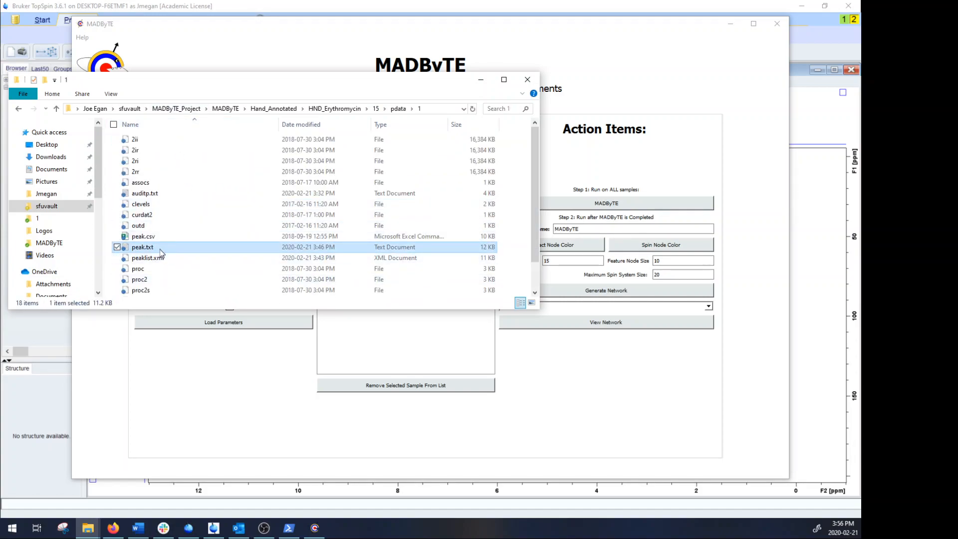
{"action": "left_click", "coordinate": [225, 109]}
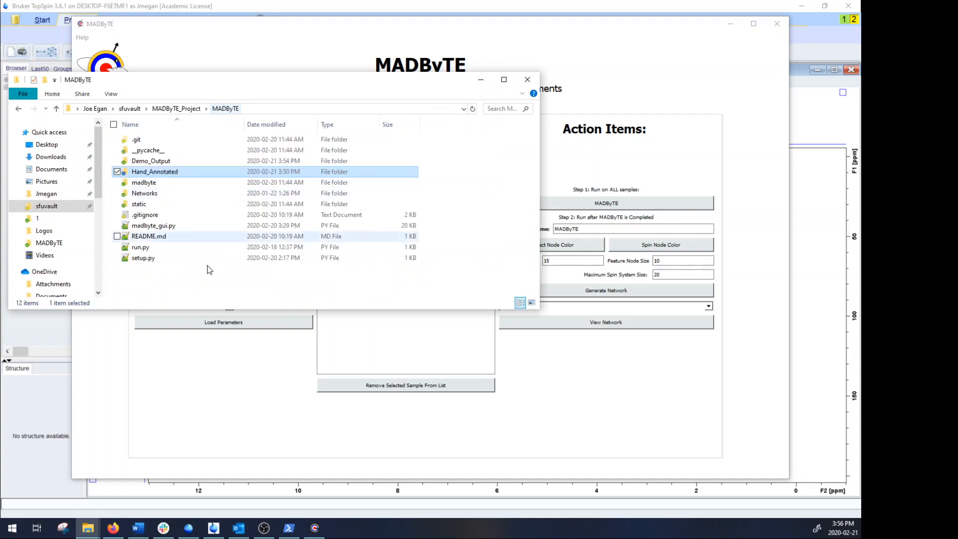
Switch to MADByTE and set the Hand_Annotated folder as the NMR data directory
{"action": "left_click", "coordinate": [187, 351]}
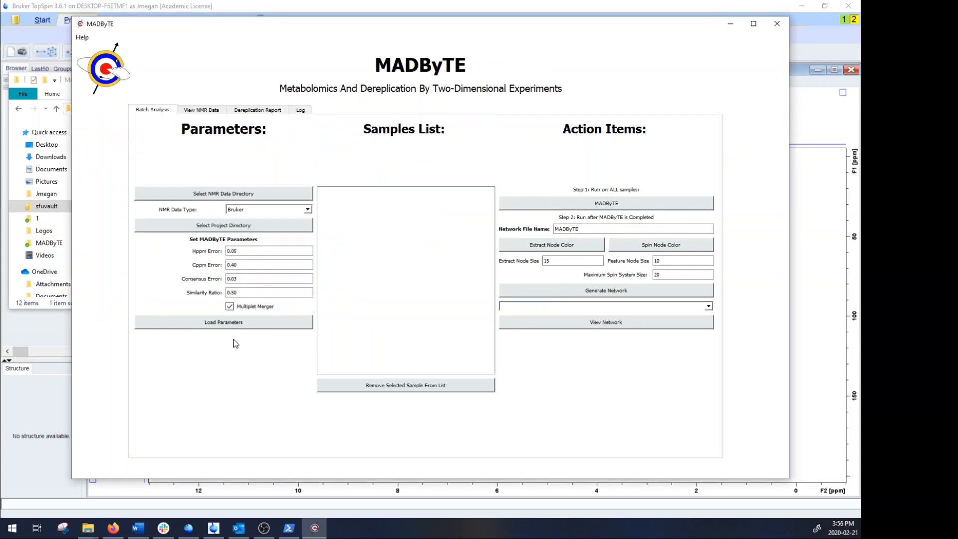
{"action": "left_click", "coordinate": [207, 192]}
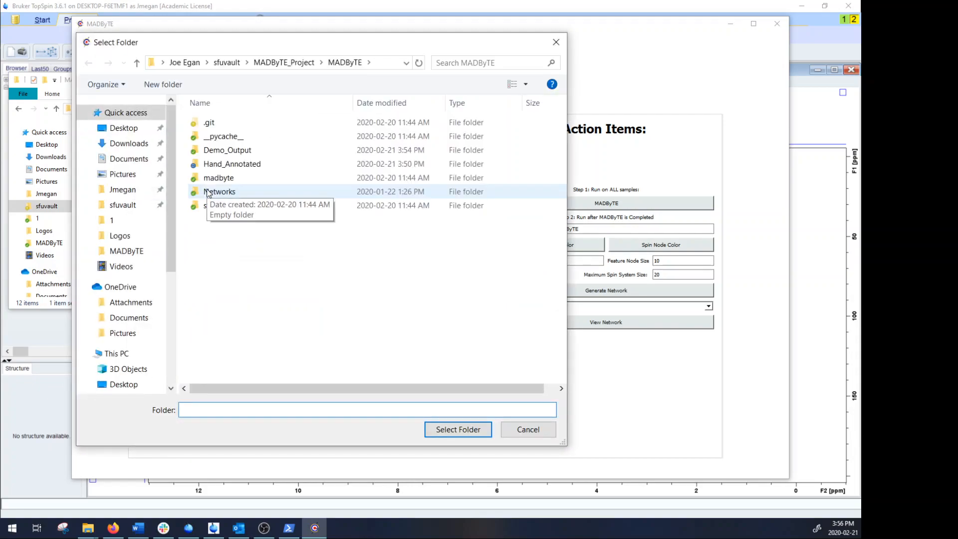
{"action": "left_click", "coordinate": [268, 168]}
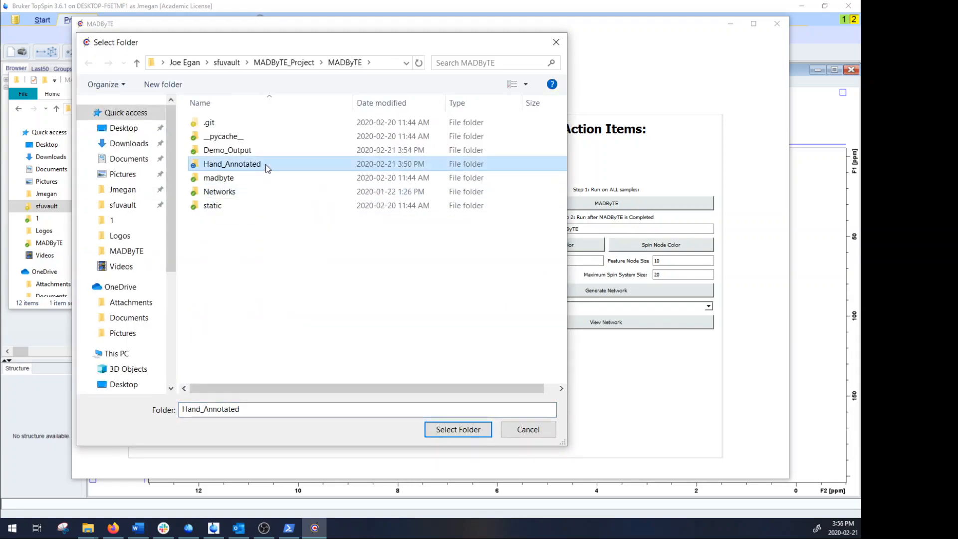
{"action": "double_click", "coordinate": [267, 167]}
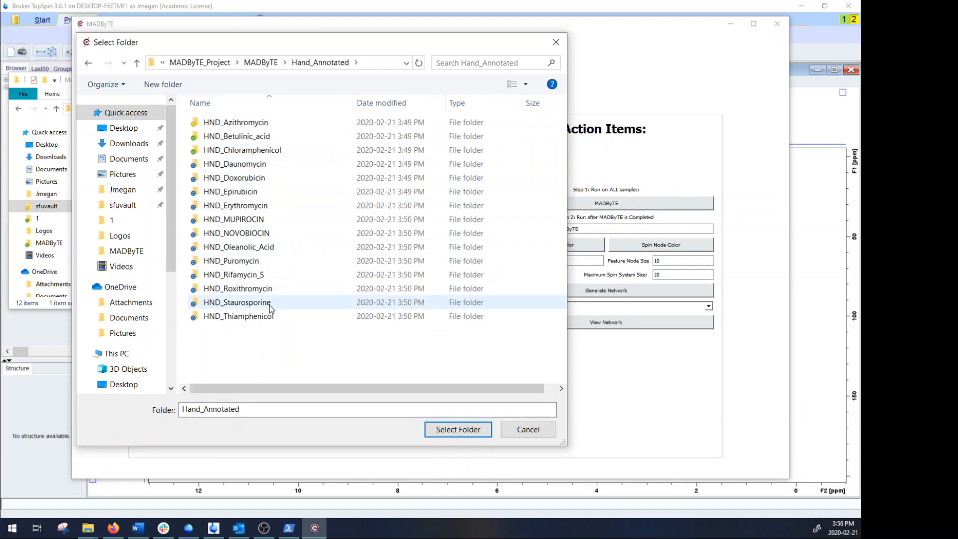
{"action": "left_click", "coordinate": [447, 430]}
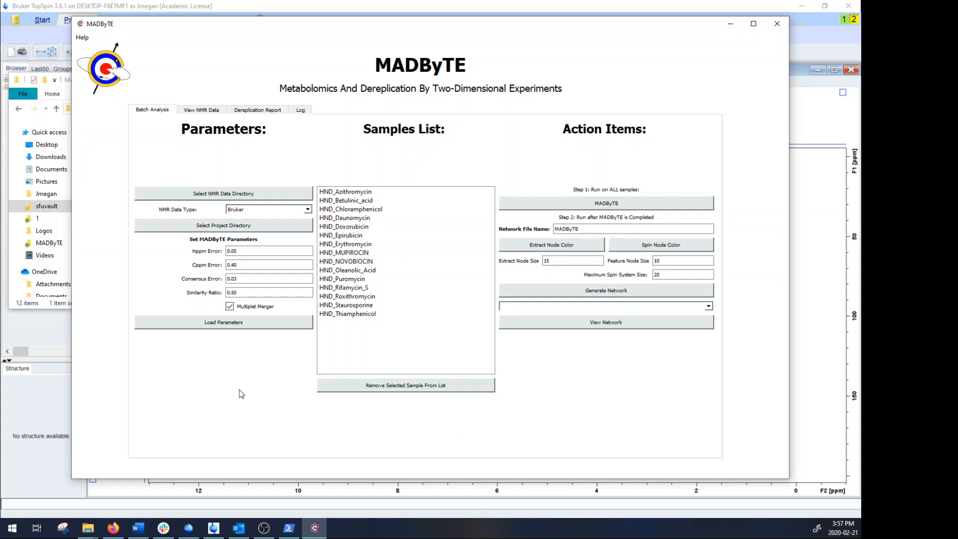
Create a folder named Standards_Demo inside the MADByTE folder and set it as the project directory
{"action": "left_click", "coordinate": [249, 228]}
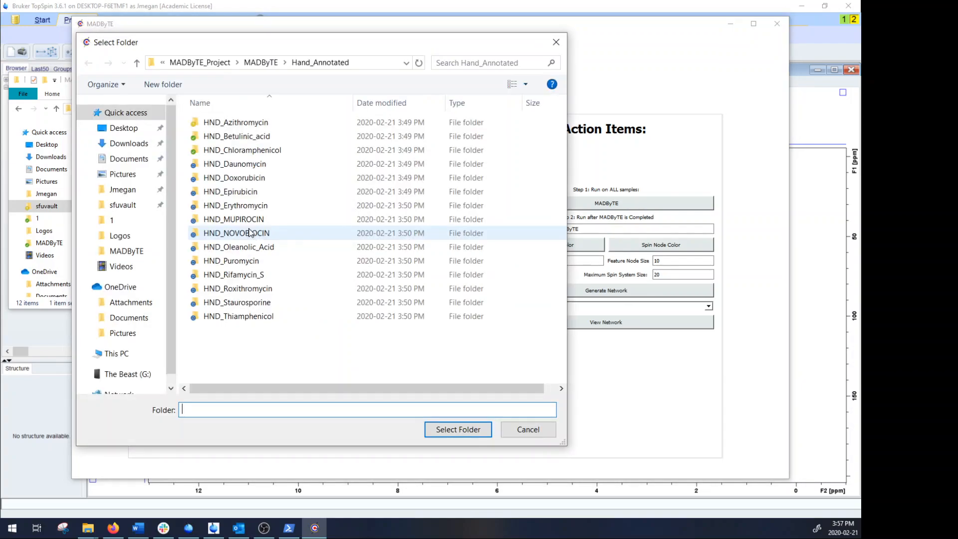
{"action": "left_click", "coordinate": [260, 62]}
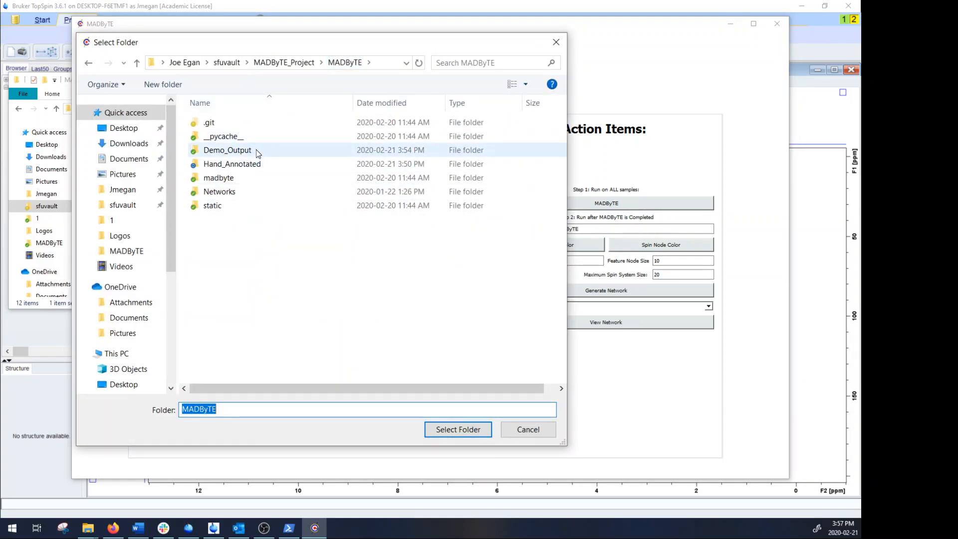
{"action": "left_click", "coordinate": [257, 151]}
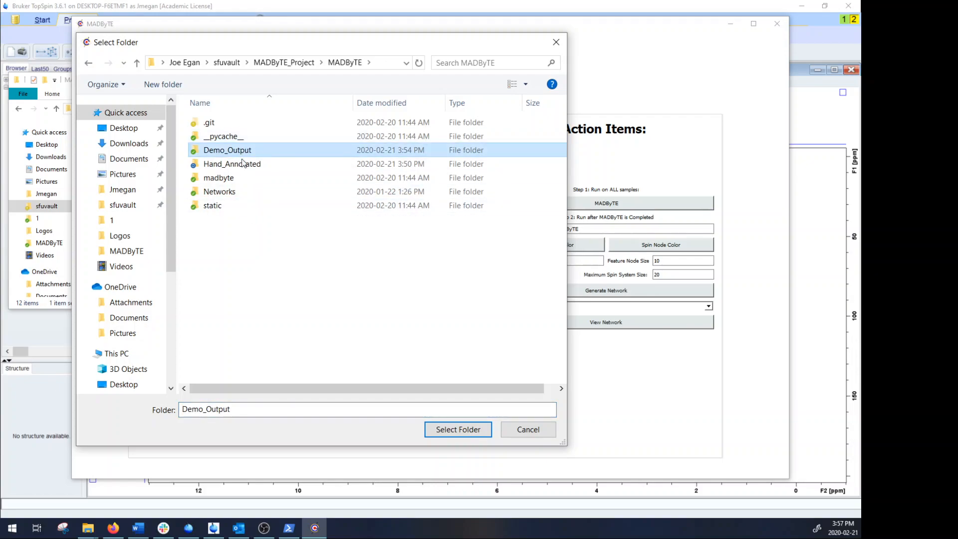
{"action": "right_click", "coordinate": [237, 236]}
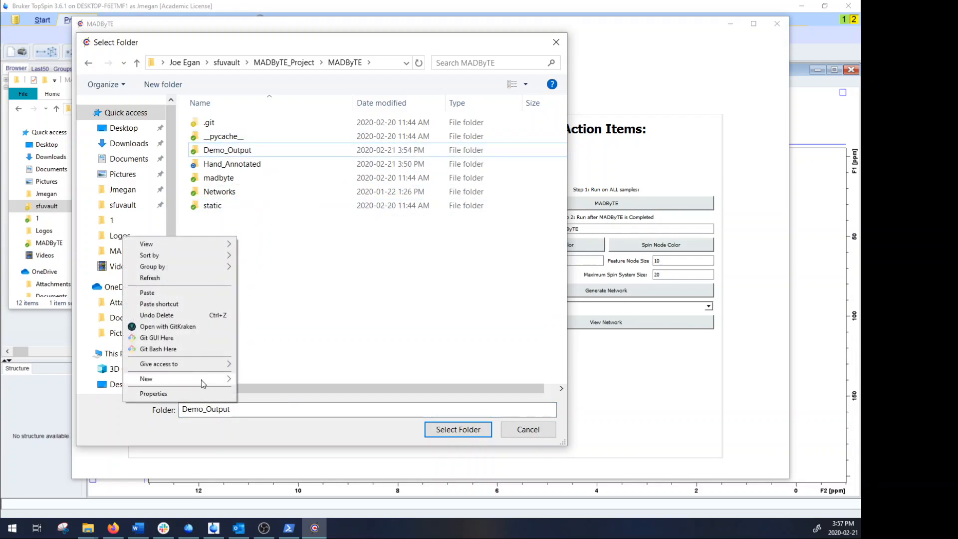
{"action": "mouse_move", "coordinate": [202, 379]}
{"action": "left_click", "coordinate": [260, 182]}
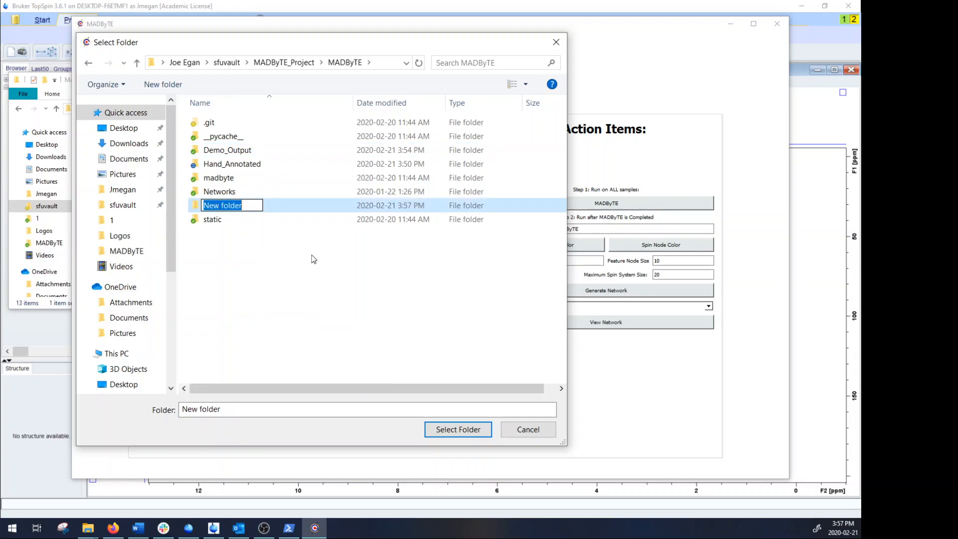
{"action": "type", "text": "St"}
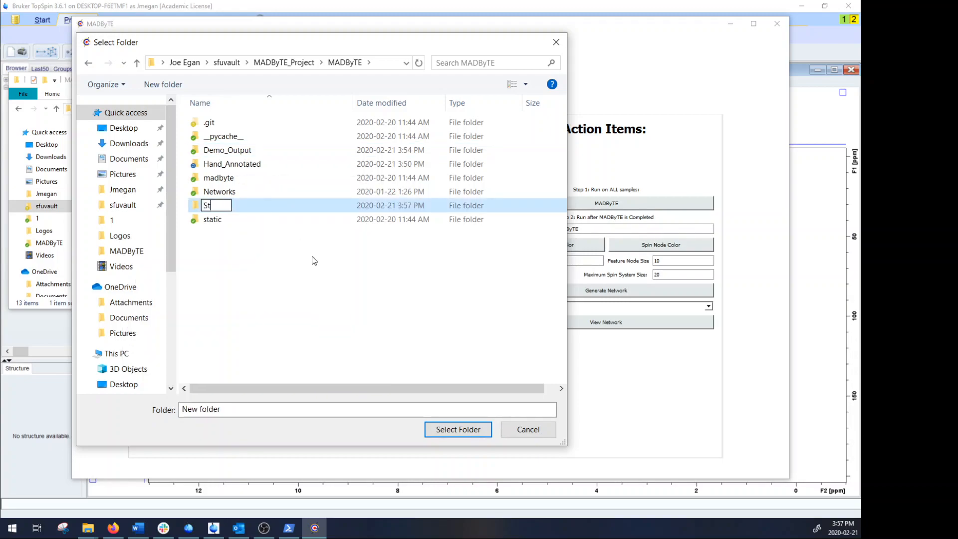
{"action": "type", "text": "andards_Demo"}
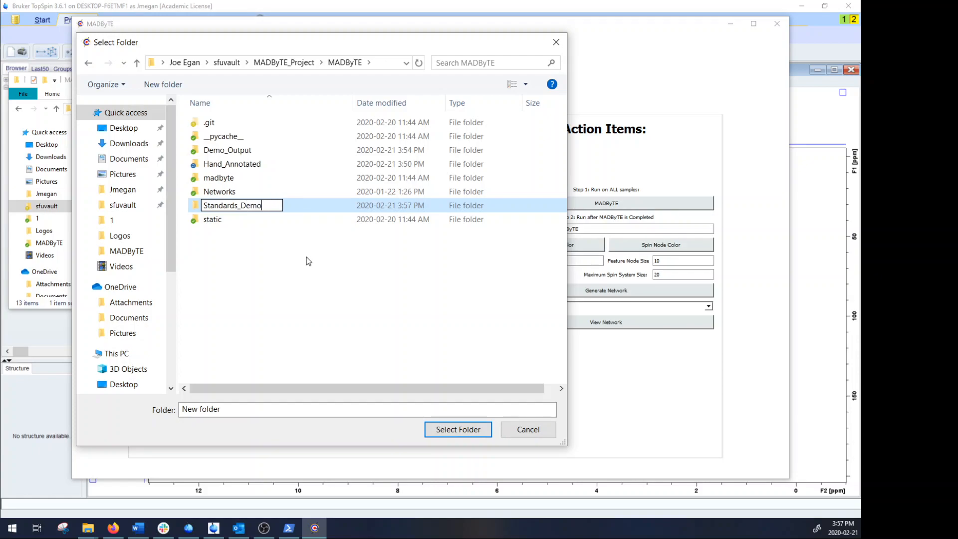
{"action": "key", "text": "Return"}
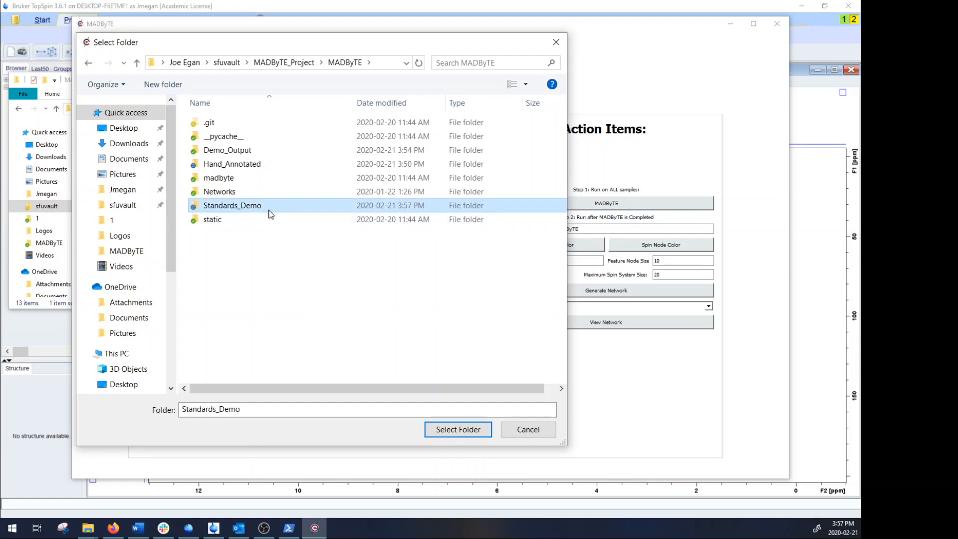
{"action": "left_click", "coordinate": [456, 430]}
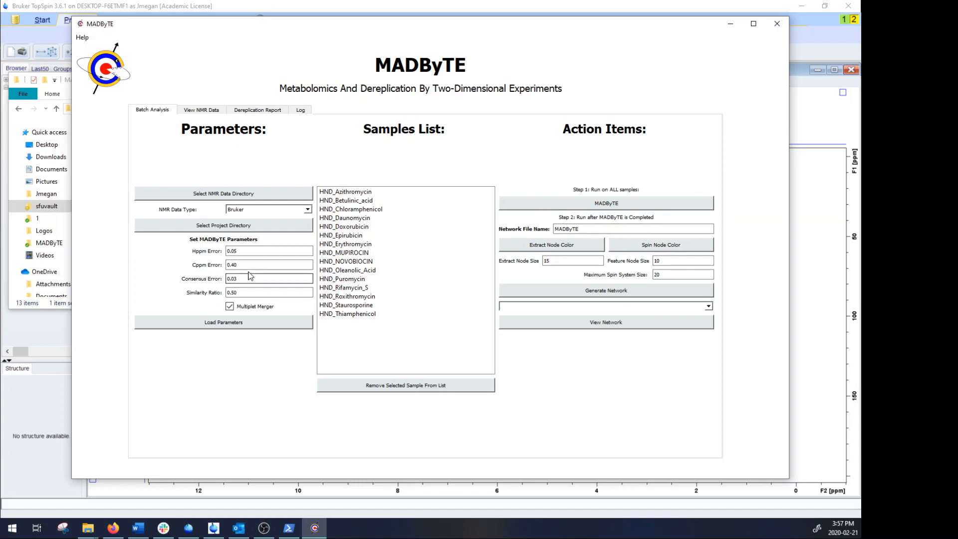
Load the default MADByTE parameters and run the MADByTE analysis on all listed samples
{"action": "mouse_move", "coordinate": [242, 250]}
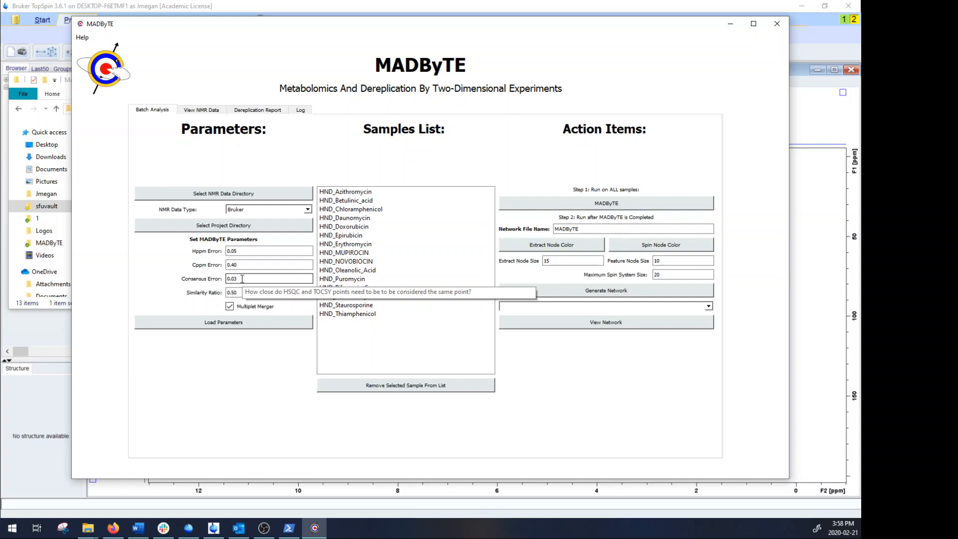
{"action": "left_click", "coordinate": [193, 323]}
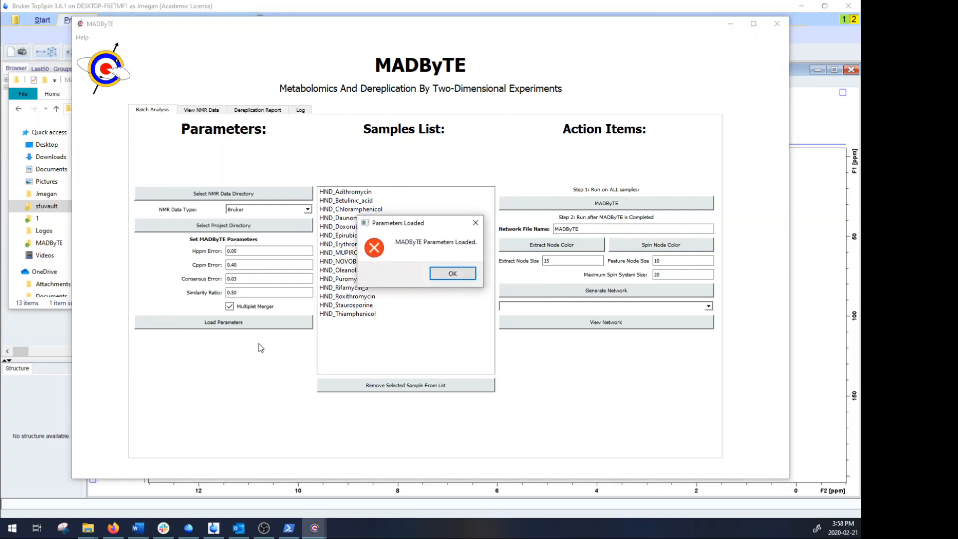
{"action": "left_click", "coordinate": [445, 274]}
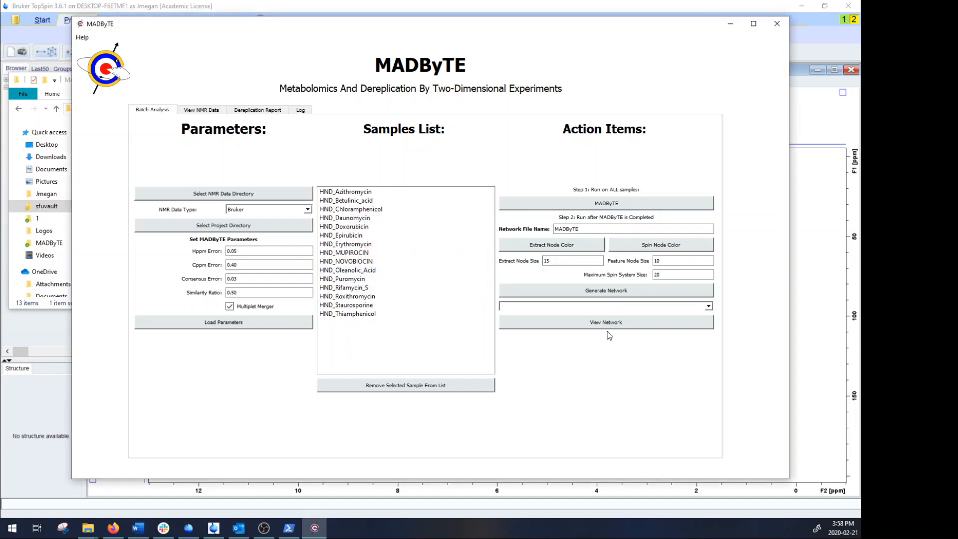
{"action": "left_click", "coordinate": [591, 205]}
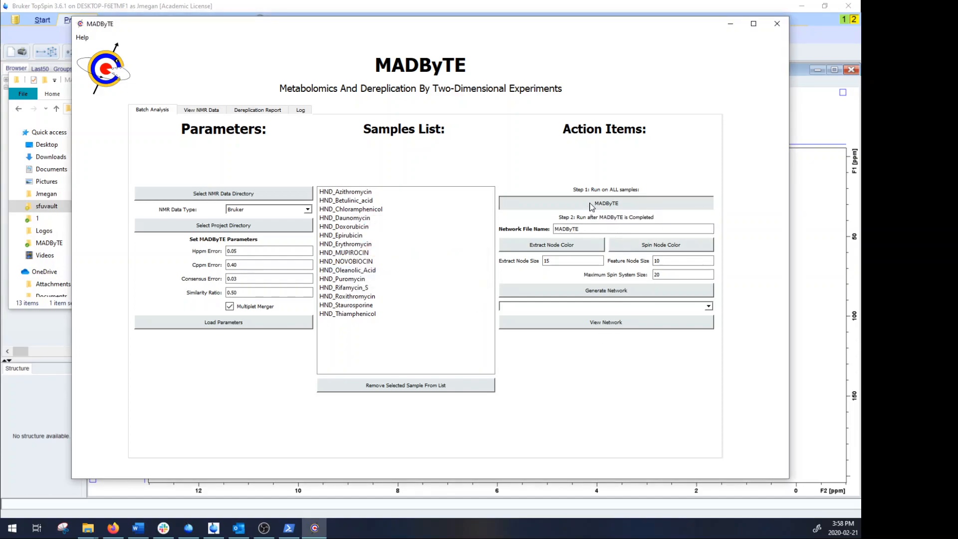
{"action": "left_click", "coordinate": [516, 272]}
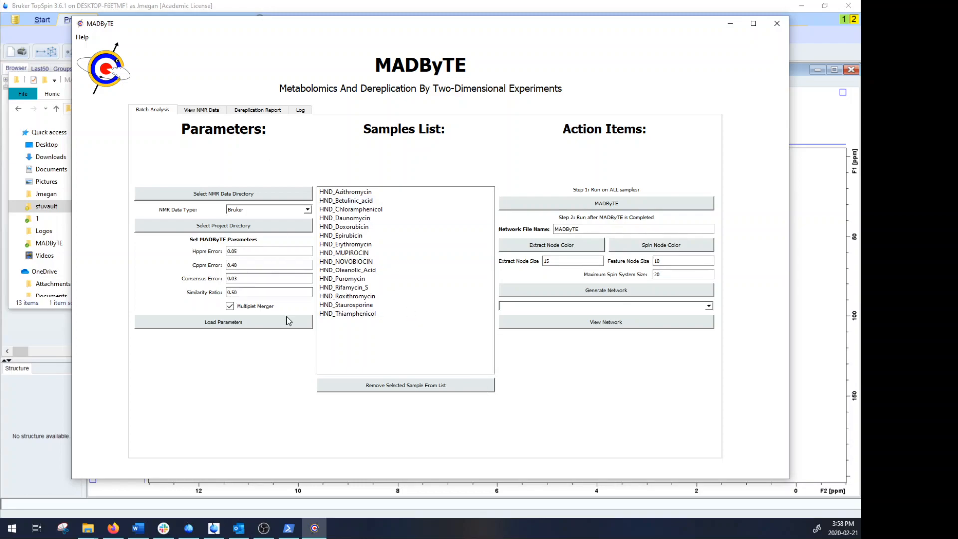
Check the processing progress in PowerShell and examine the HND_Erythromycin output files in the Standards_Demo folder using File Explorer
{"action": "left_click", "coordinate": [289, 528]}
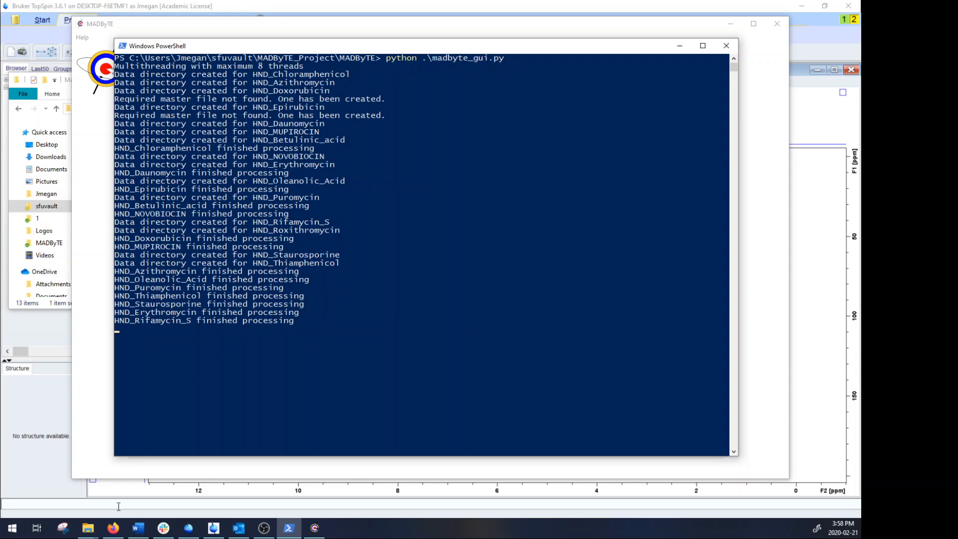
{"action": "left_click", "coordinate": [68, 81]}
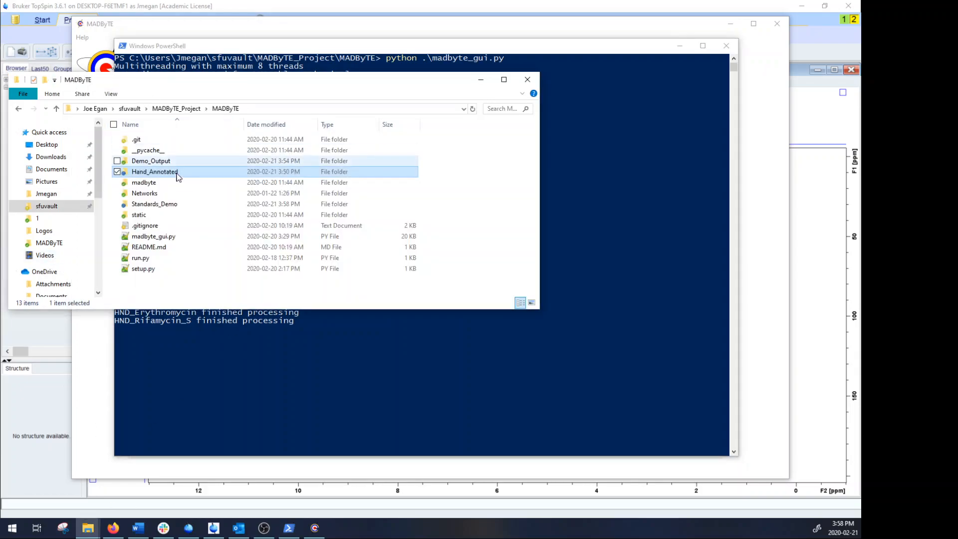
{"action": "double_click", "coordinate": [175, 204]}
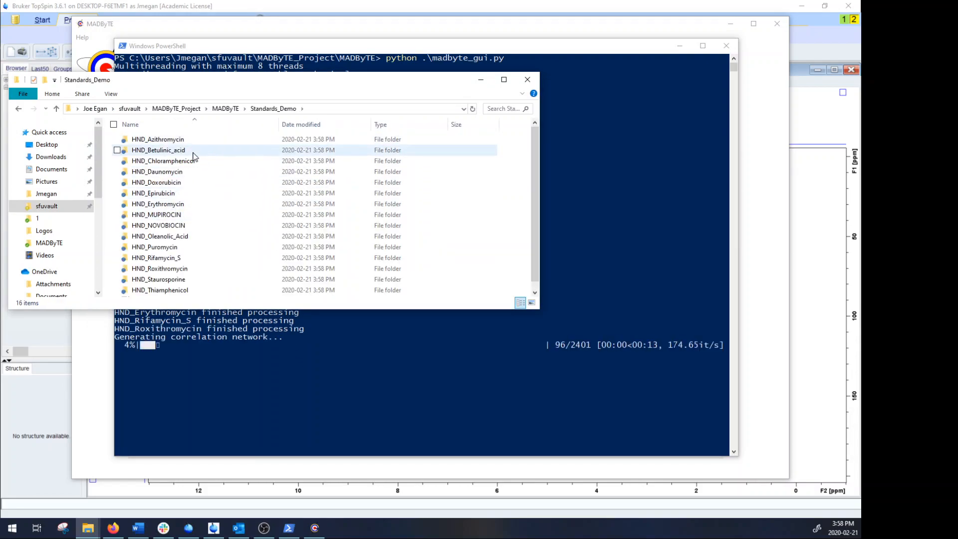
{"action": "double_click", "coordinate": [203, 202]}
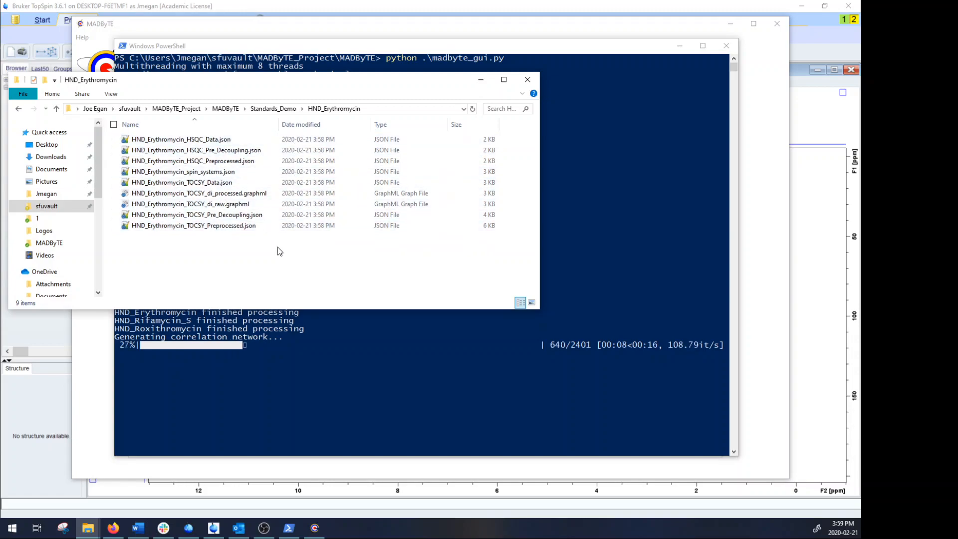
Close the File Explorer window and dismiss the analysis completion and log file messages
{"action": "left_click", "coordinate": [527, 80]}
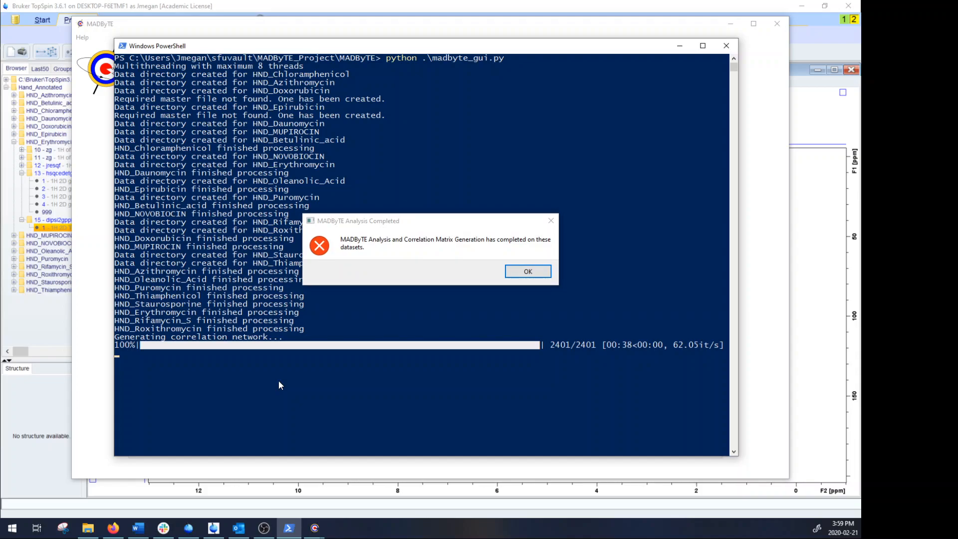
{"action": "left_click", "coordinate": [521, 271]}
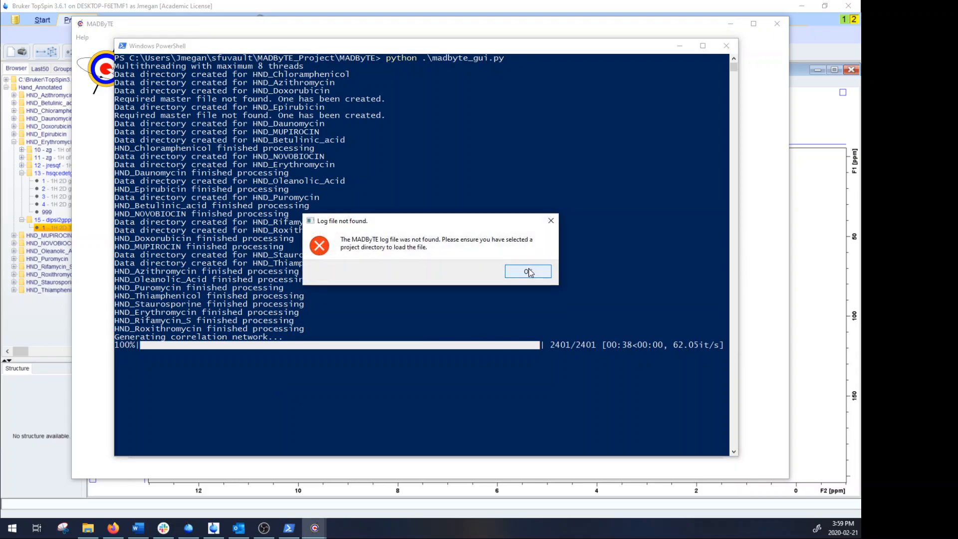
{"action": "left_click", "coordinate": [530, 272]}
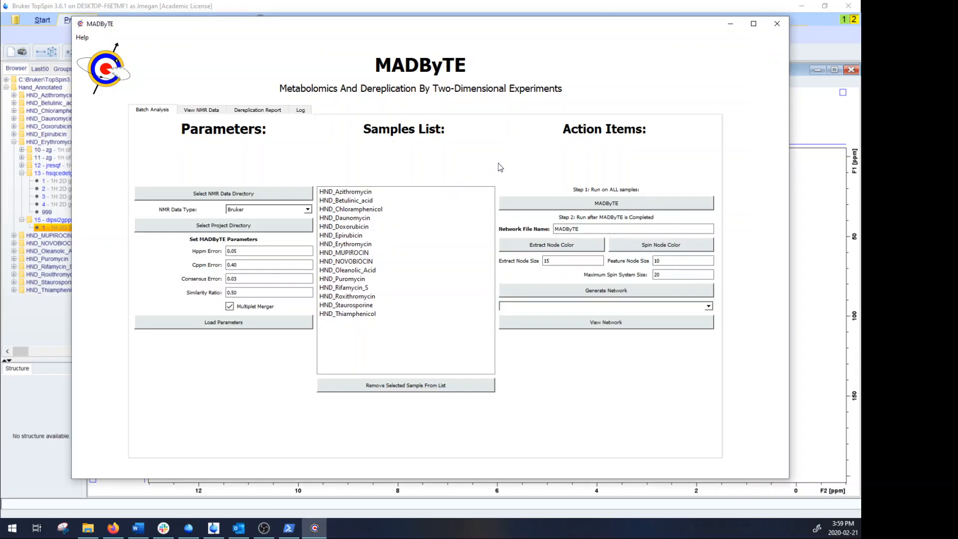